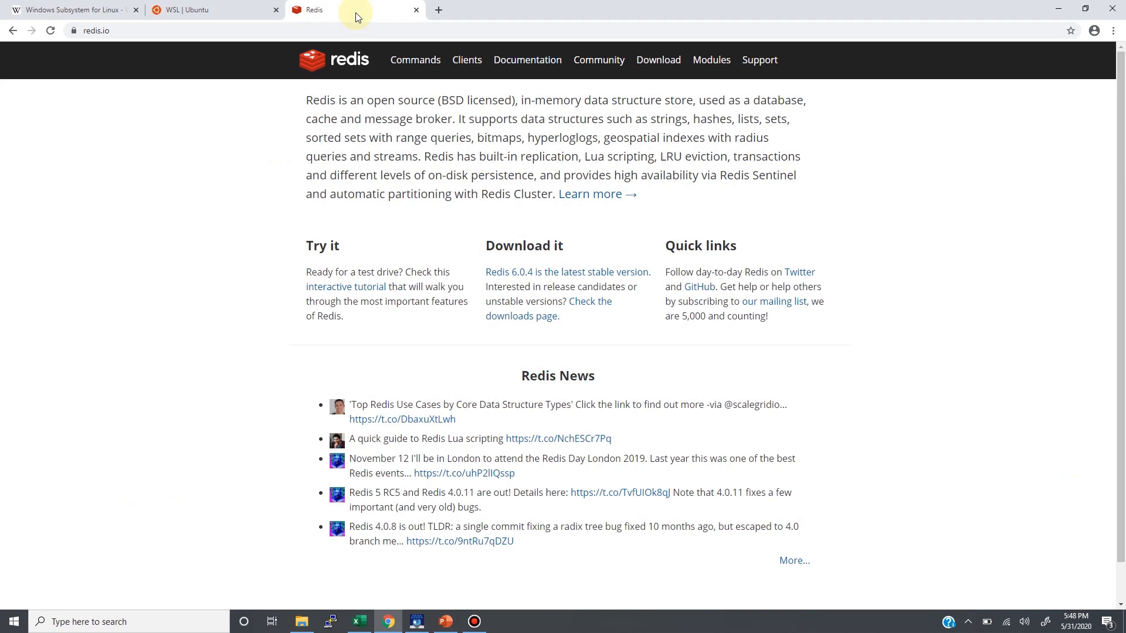
Look over the open Ubuntu on WSL page and the Wikipedia article on Windows Subsystem for Linux
{"action": "left_click", "coordinate": [196, 16]}
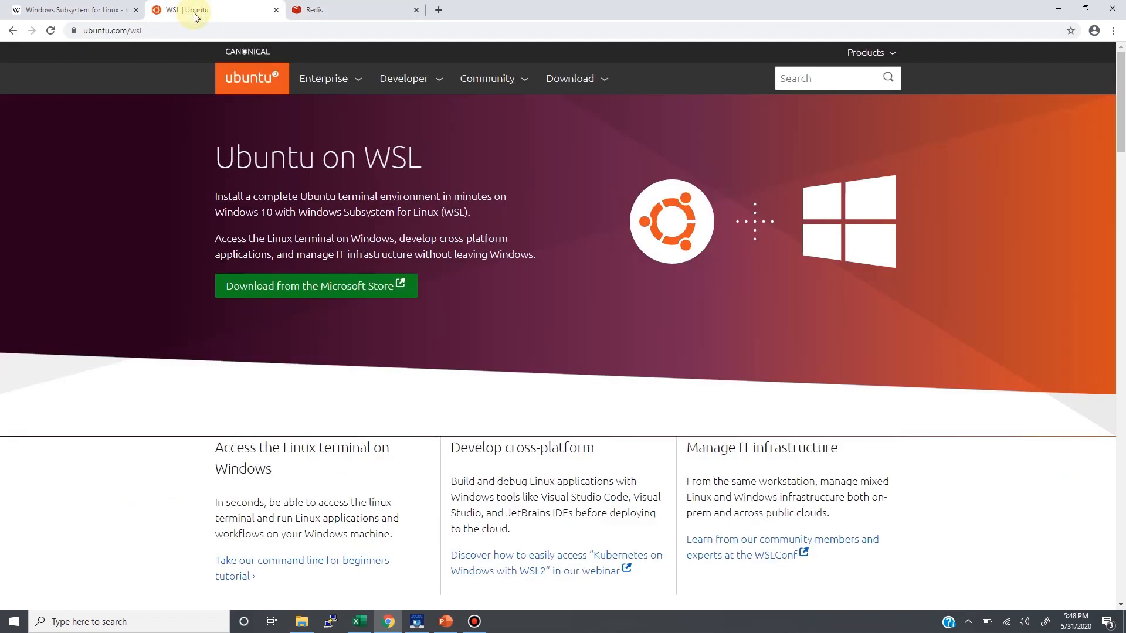
{"action": "left_click", "coordinate": [100, 12]}
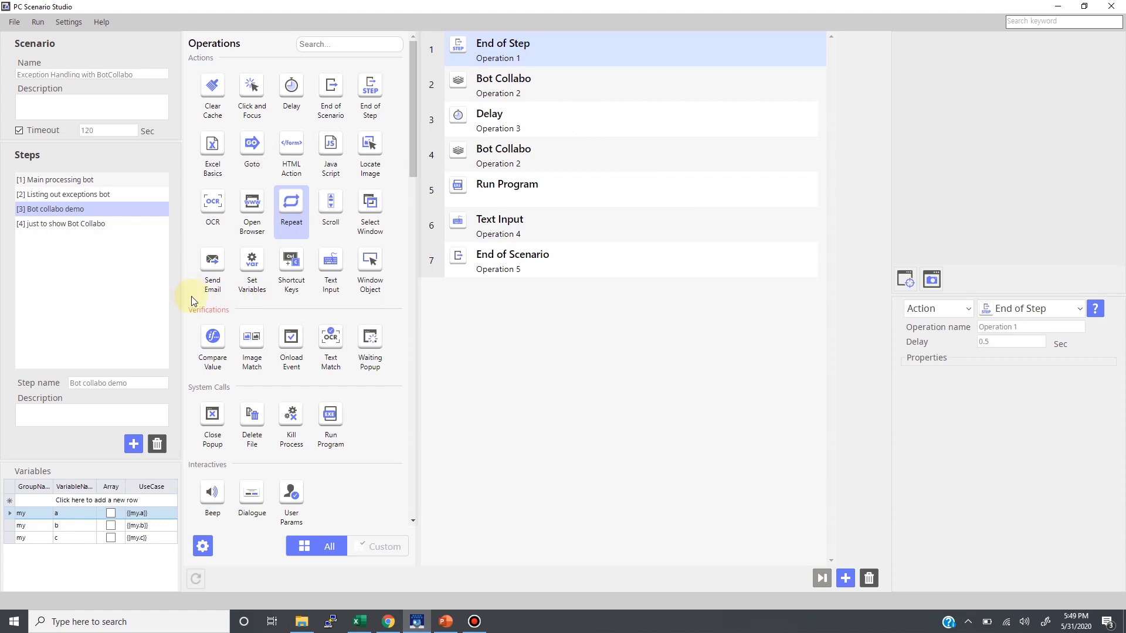
Look through the operations of the Main processing bot, Listing out exceptions bot and Bot collabo demo steps
{"action": "left_click", "coordinate": [76, 178]}
{"action": "left_click", "coordinate": [79, 196]}
{"action": "left_click", "coordinate": [78, 208]}
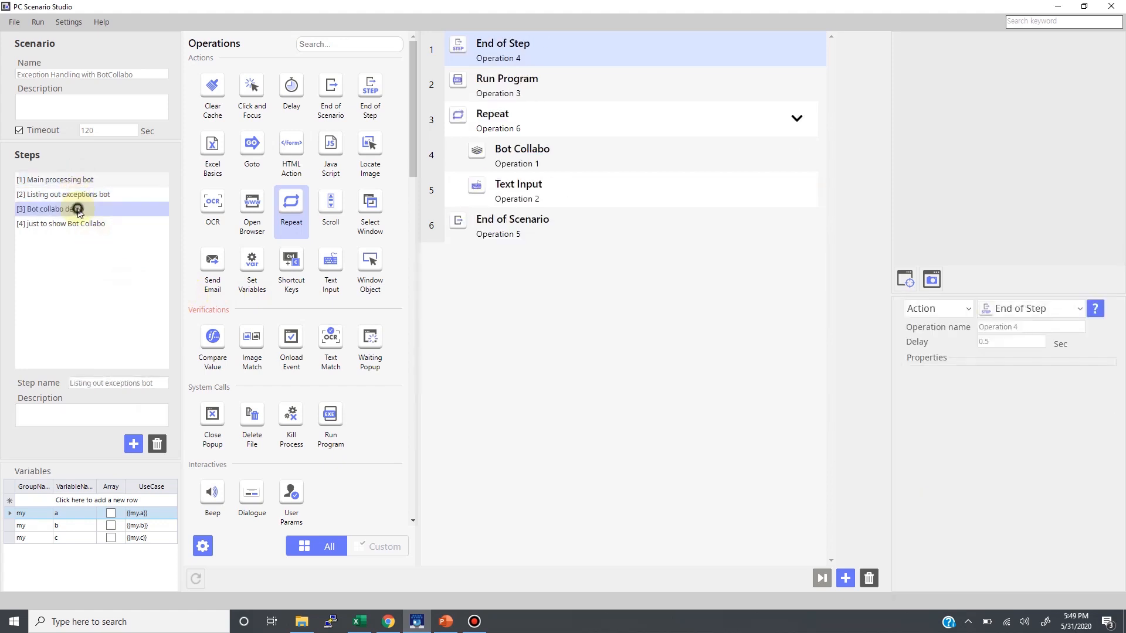
{"action": "left_click", "coordinate": [82, 180]}
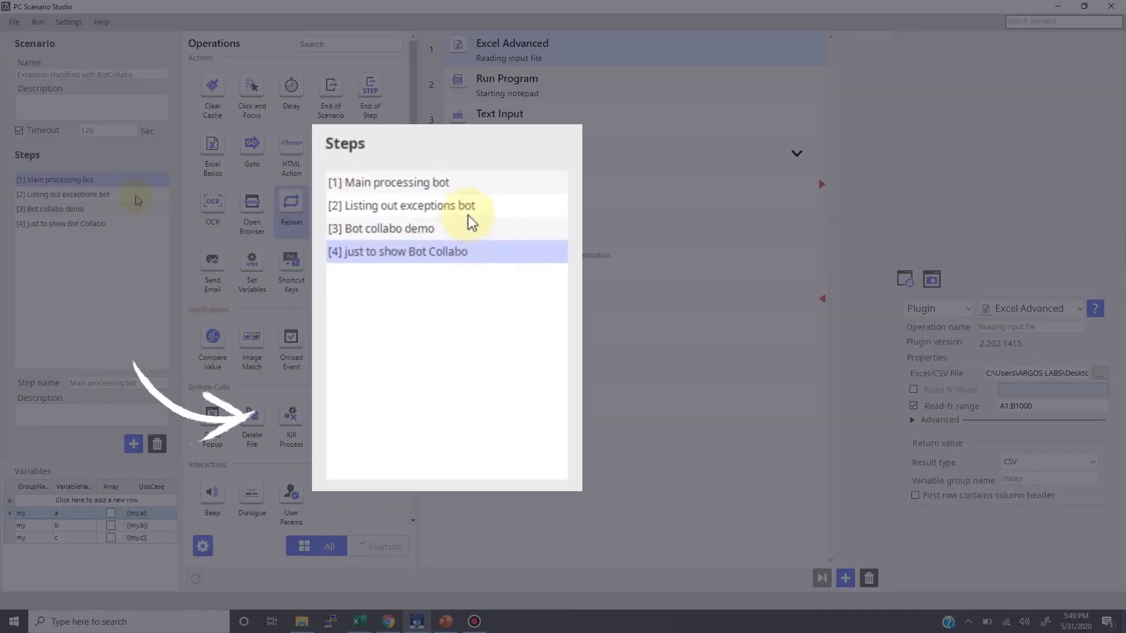
{"action": "left_click", "coordinate": [136, 195]}
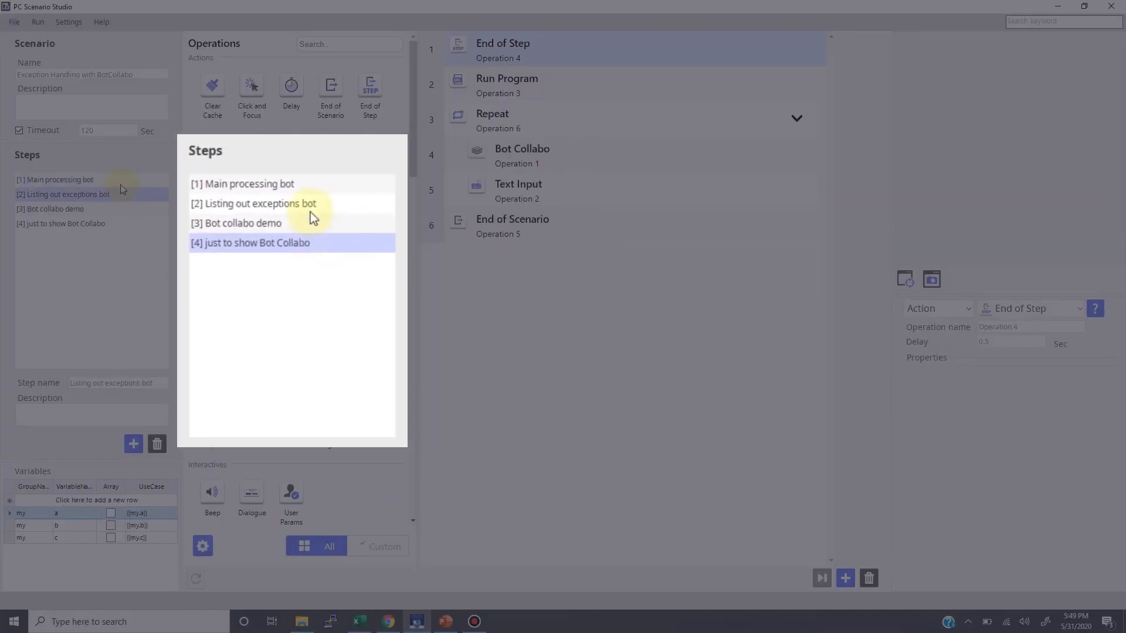
{"action": "left_click", "coordinate": [103, 208]}
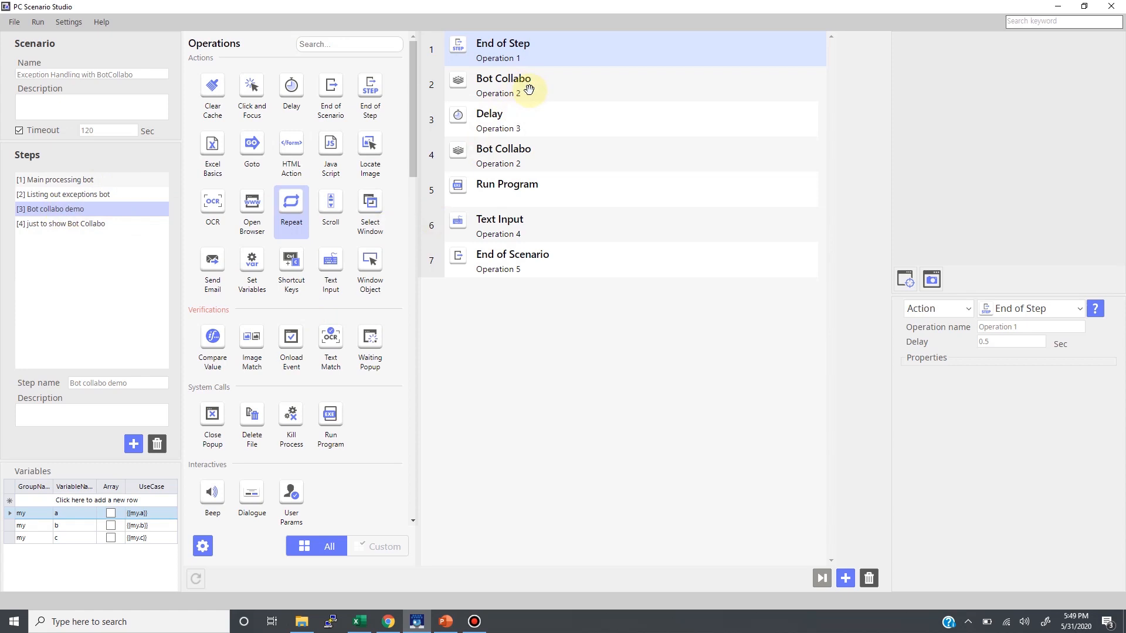
{"action": "left_click", "coordinate": [81, 194]}
{"action": "left_click", "coordinate": [81, 209]}
{"action": "left_click", "coordinate": [83, 179]}
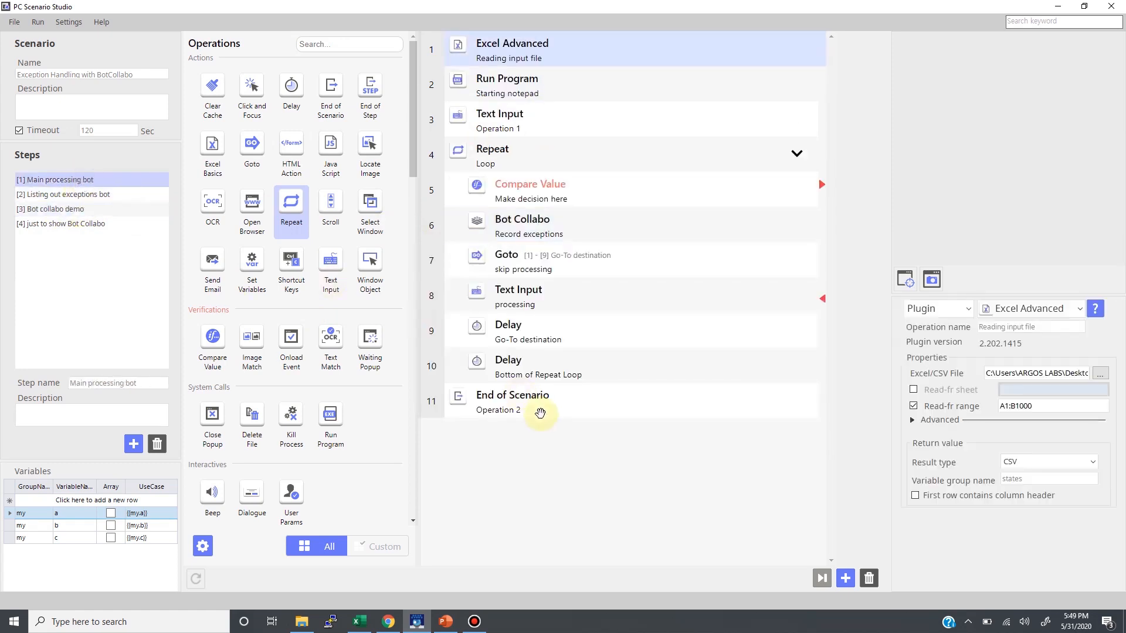
{"action": "left_click", "coordinate": [129, 195]}
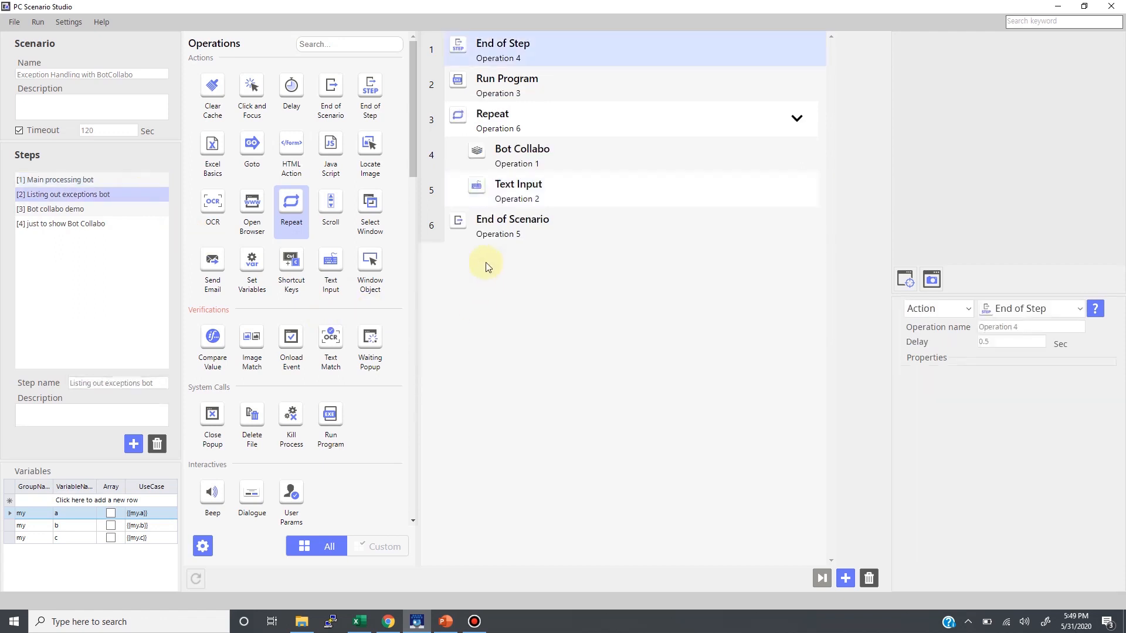
Examine the name and parameters of the first Bot Collabo operation in the Bot collabo demo step
{"action": "left_click", "coordinate": [109, 206]}
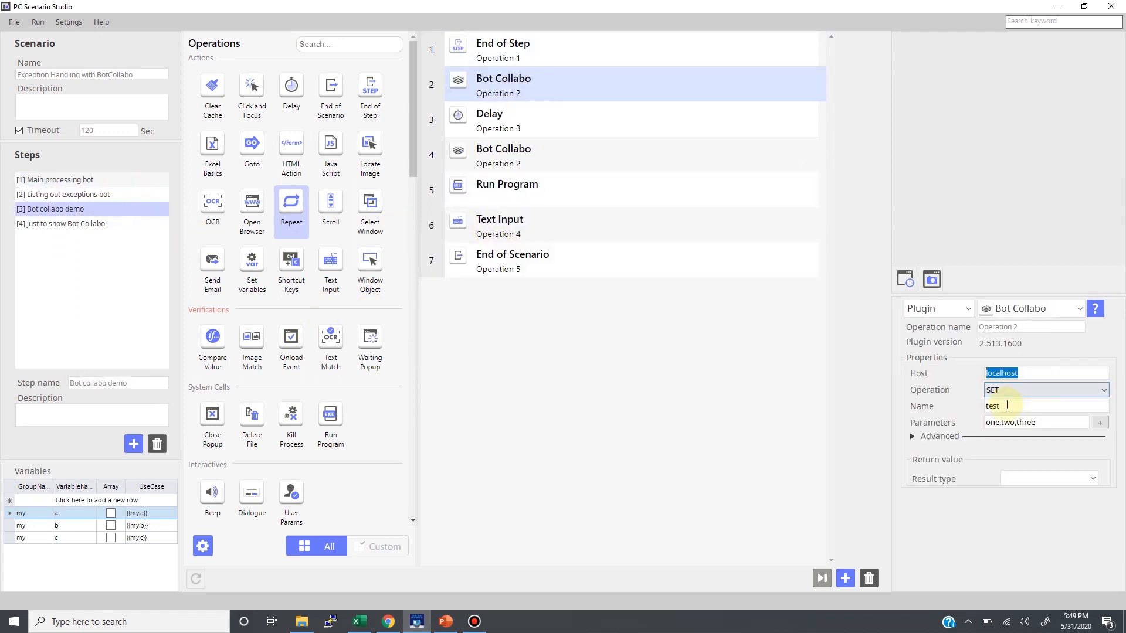
{"action": "left_click_drag", "start_coordinate": [1009, 404], "coordinate": [946, 414]}
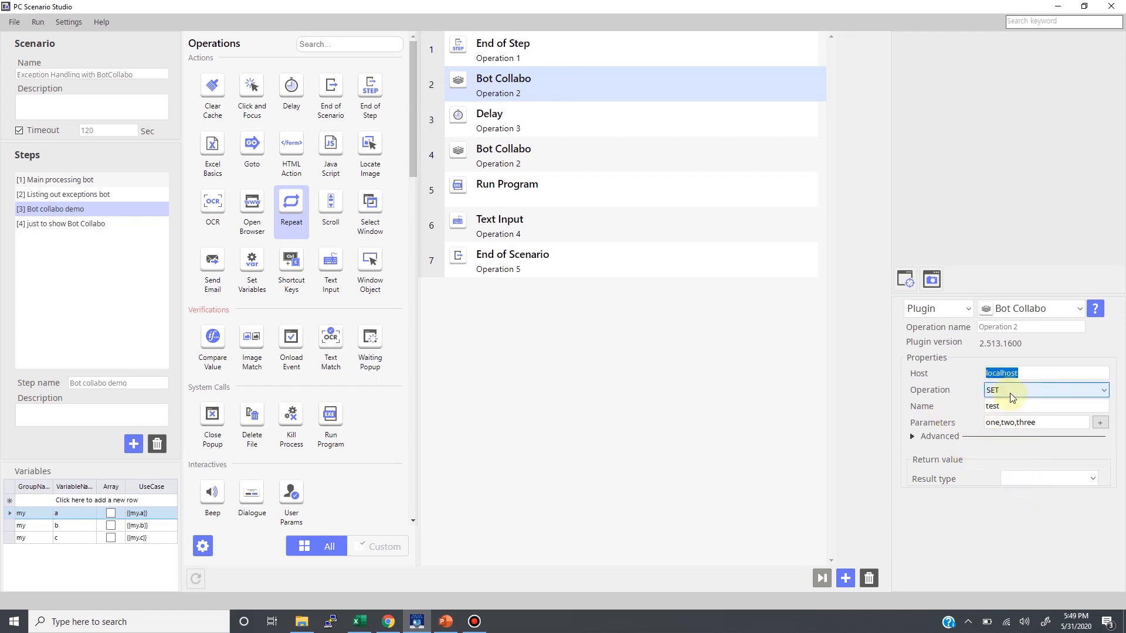
{"action": "double_click", "coordinate": [1007, 405]}
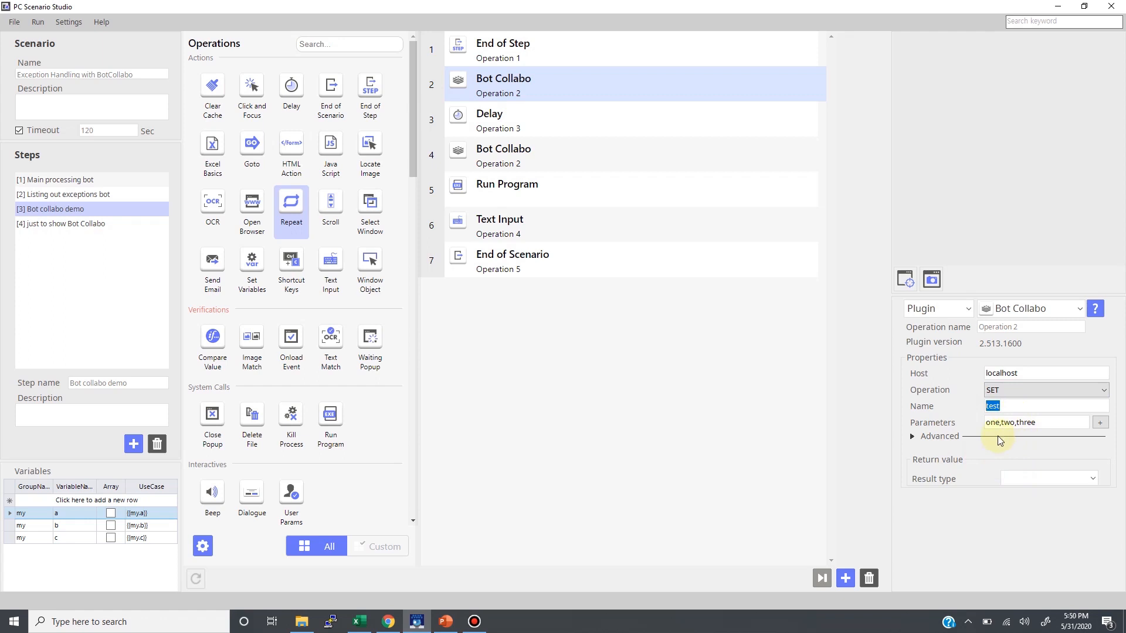
{"action": "double_click", "coordinate": [1049, 423]}
Review the demo's Delay, second Bot Collabo, Run Program and Text Input settings, including the variable that is returned and typed out
{"action": "left_click", "coordinate": [645, 119]}
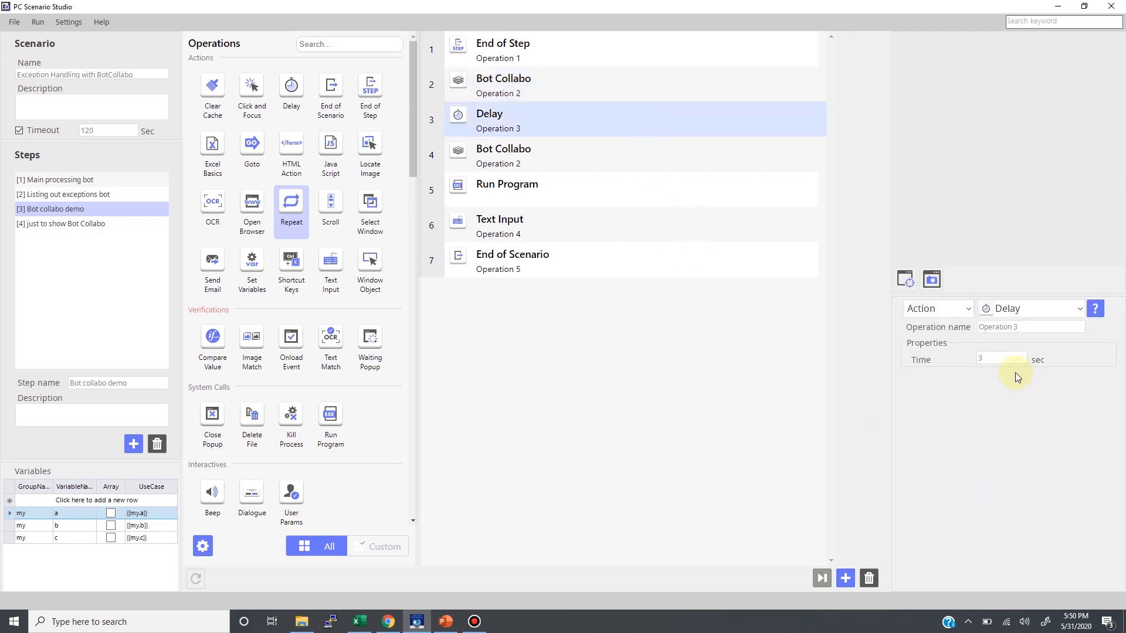
{"action": "left_click", "coordinate": [586, 156]}
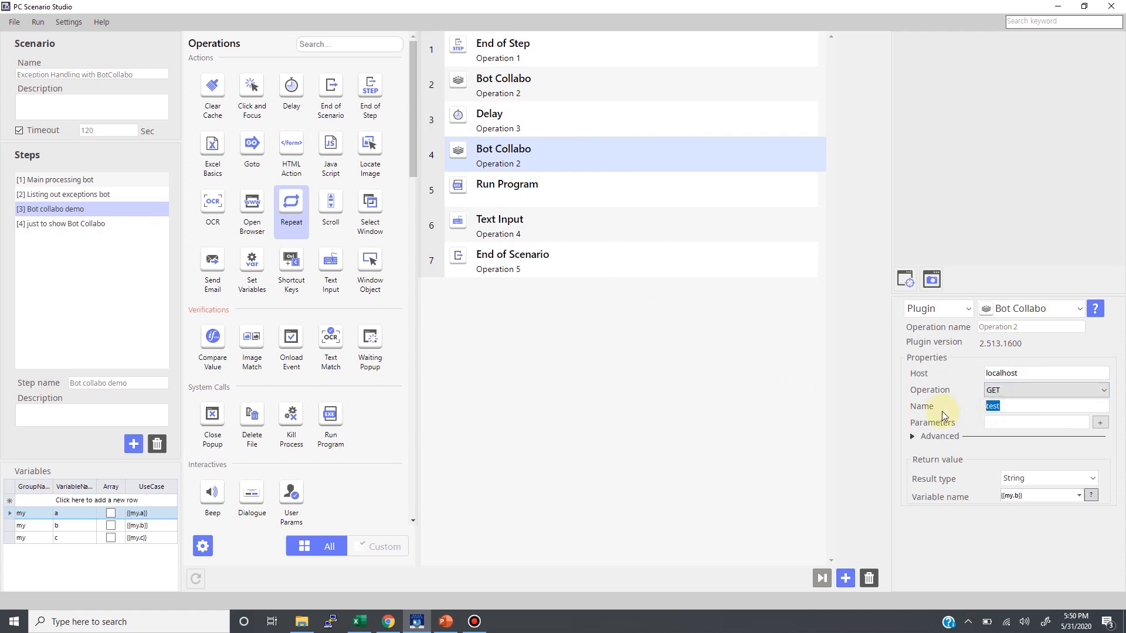
{"action": "left_click", "coordinate": [1045, 496]}
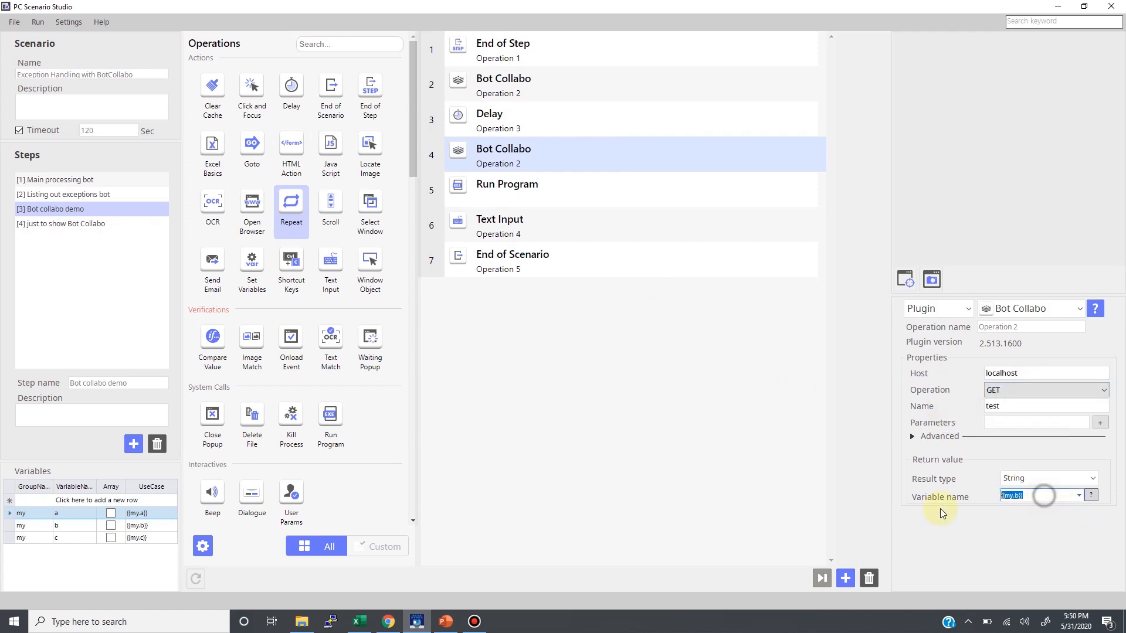
{"action": "left_click", "coordinate": [555, 185]}
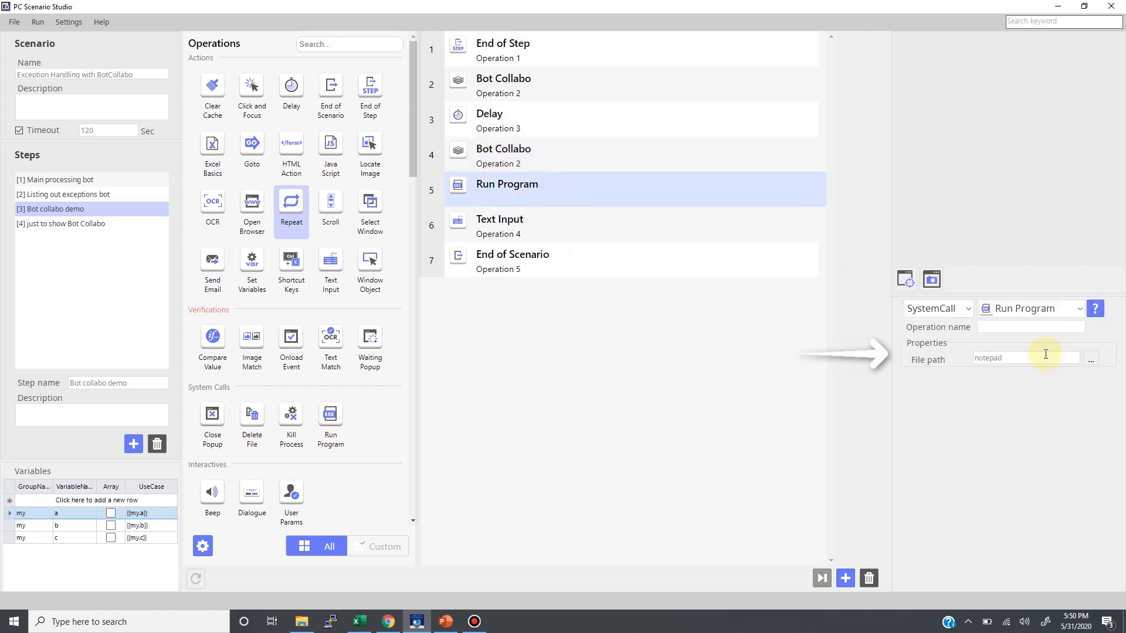
{"action": "left_click", "coordinate": [659, 230]}
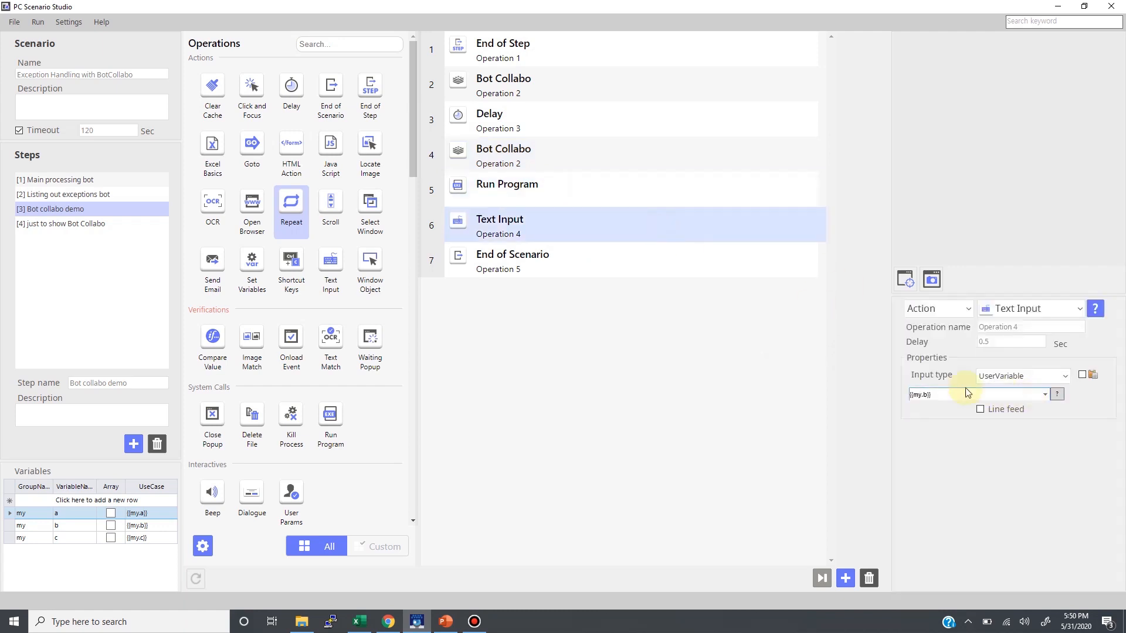
{"action": "double_click", "coordinate": [917, 394]}
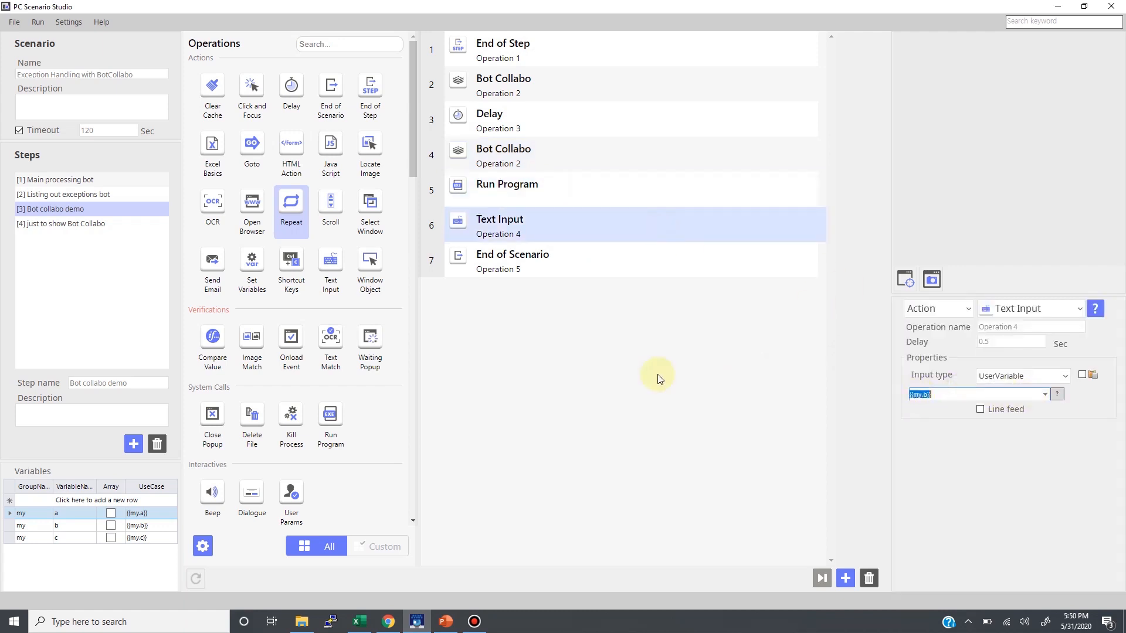
Test-run the Bot collabo demo from operation 2 to the end of the step
{"action": "right_click", "coordinate": [540, 88]}
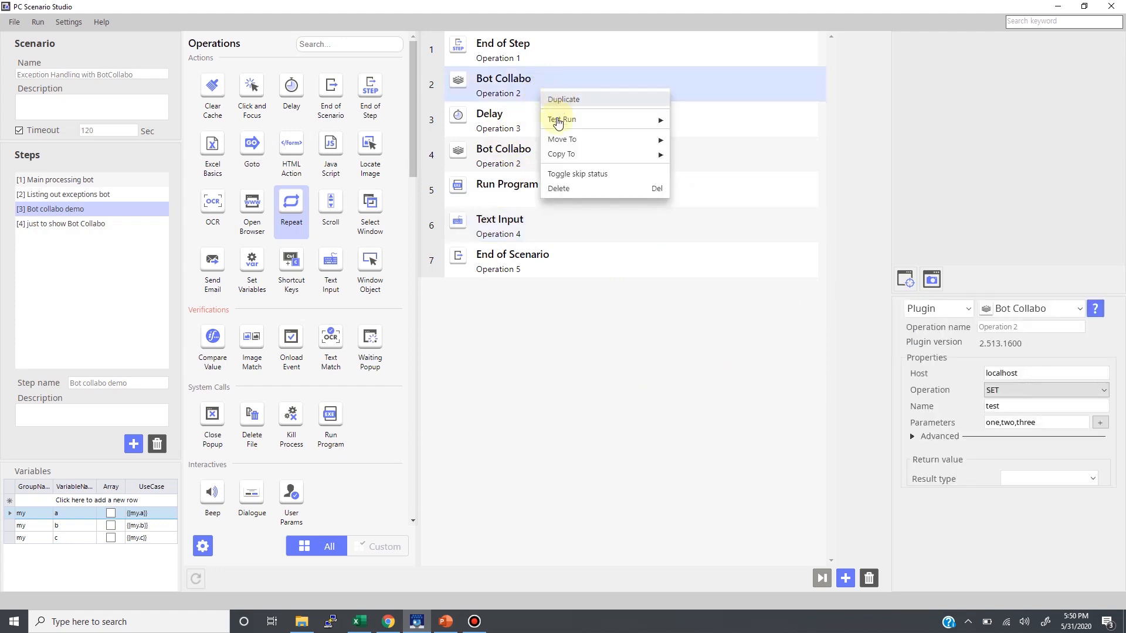
{"action": "mouse_move", "coordinate": [558, 121]}
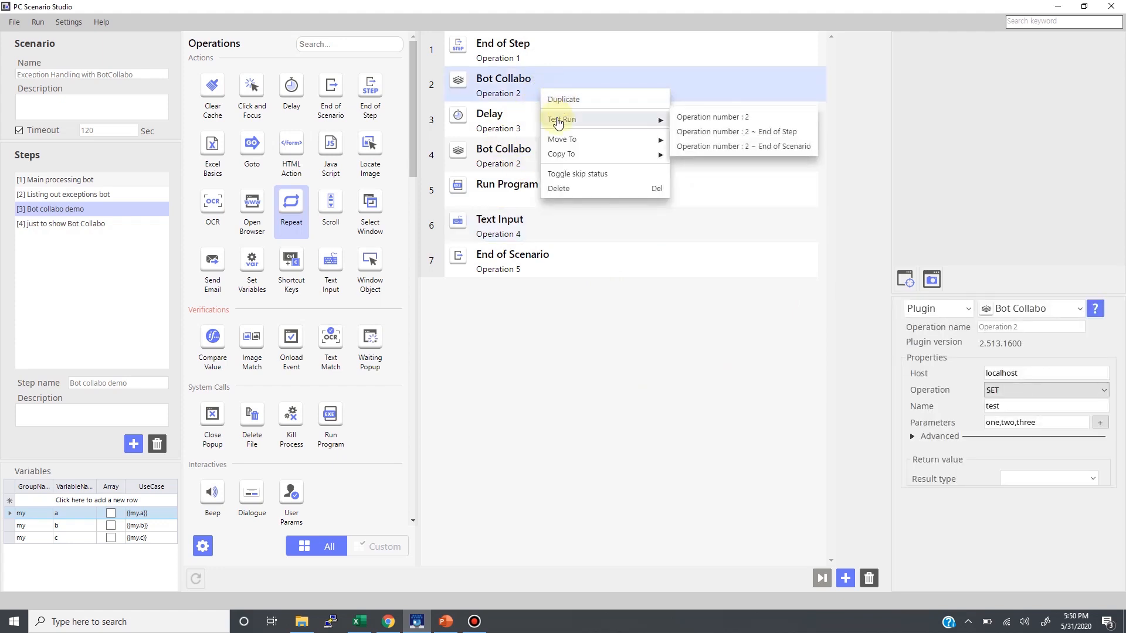
{"action": "left_click", "coordinate": [721, 132]}
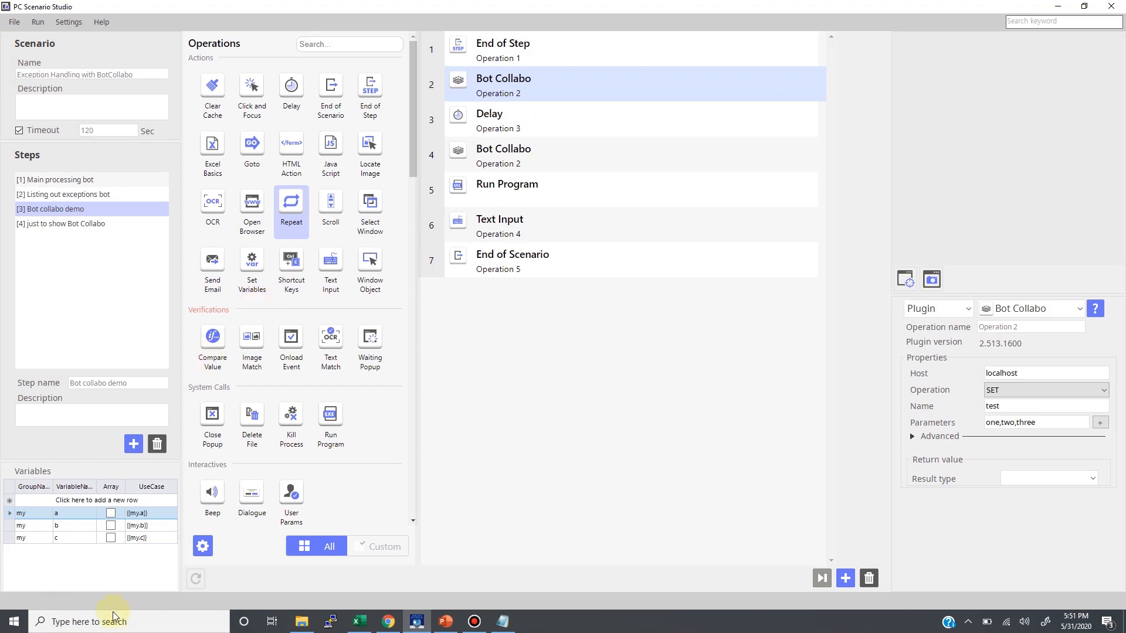
Check the US States workbook in Excel and the Main processing bot's Excel Advanced, Run Program and first Text Input operations
{"action": "left_click", "coordinate": [359, 623]}
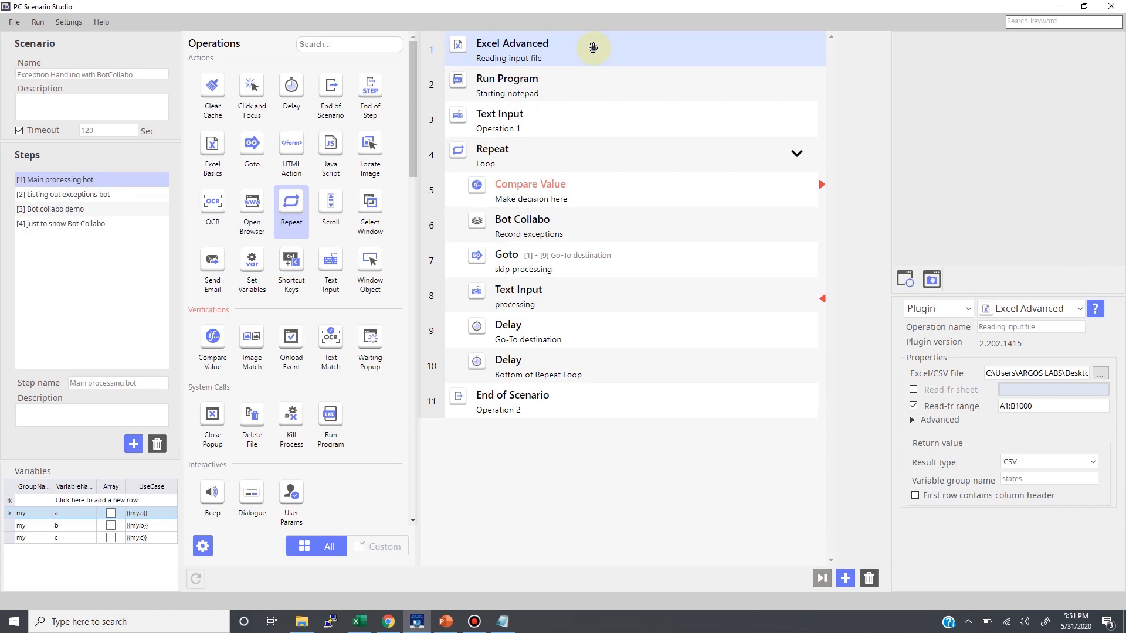
{"action": "left_click", "coordinate": [593, 47]}
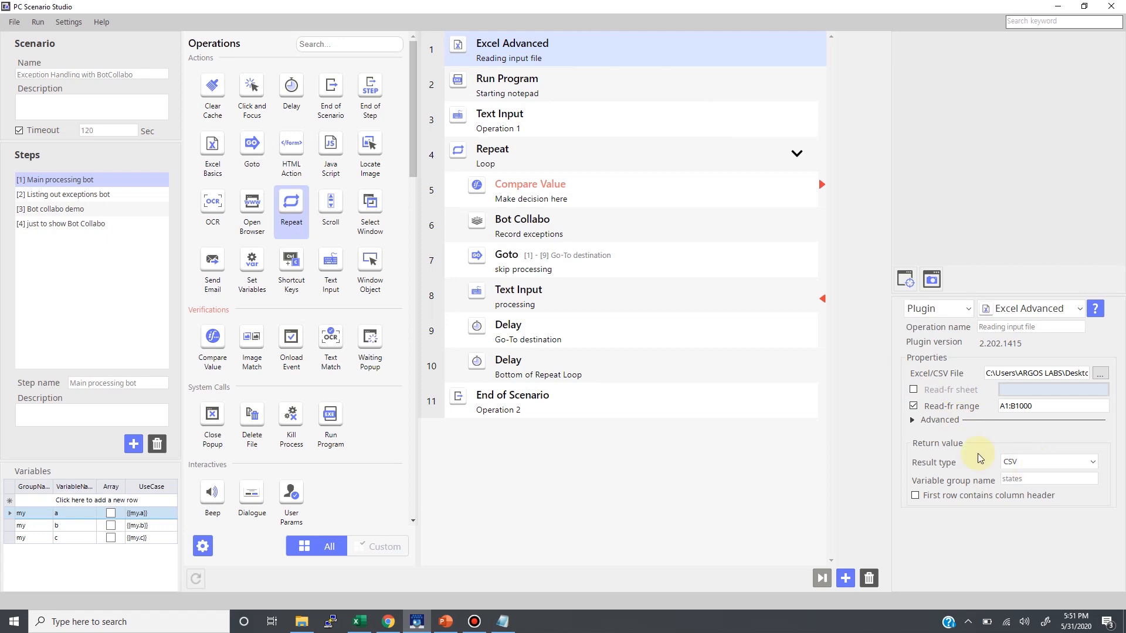
{"action": "left_click", "coordinate": [579, 90]}
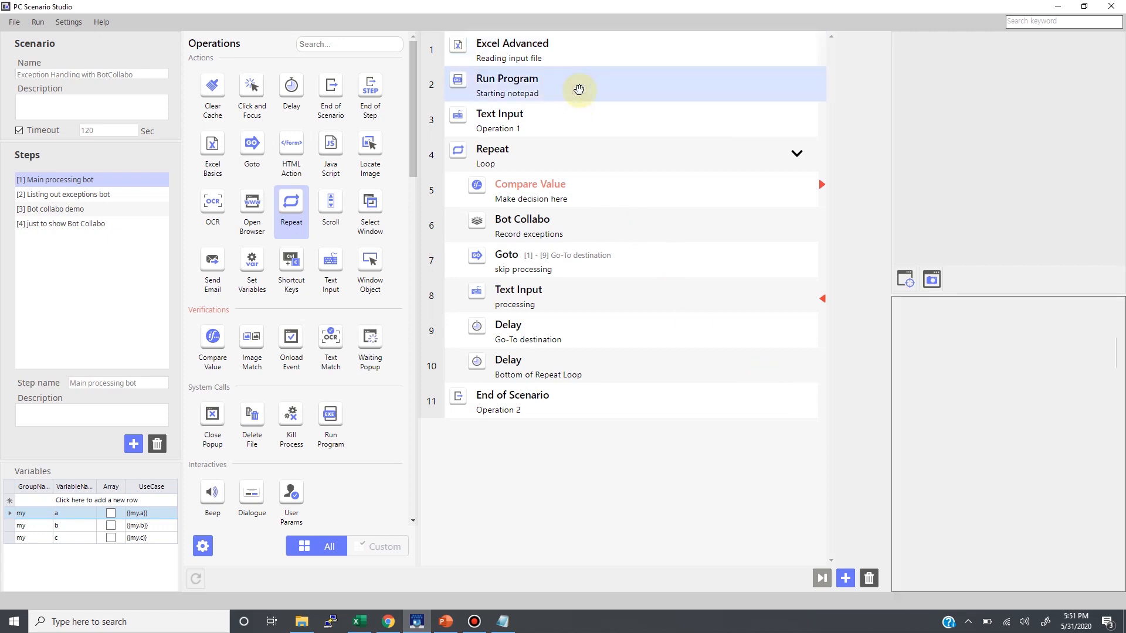
{"action": "left_click", "coordinate": [554, 126]}
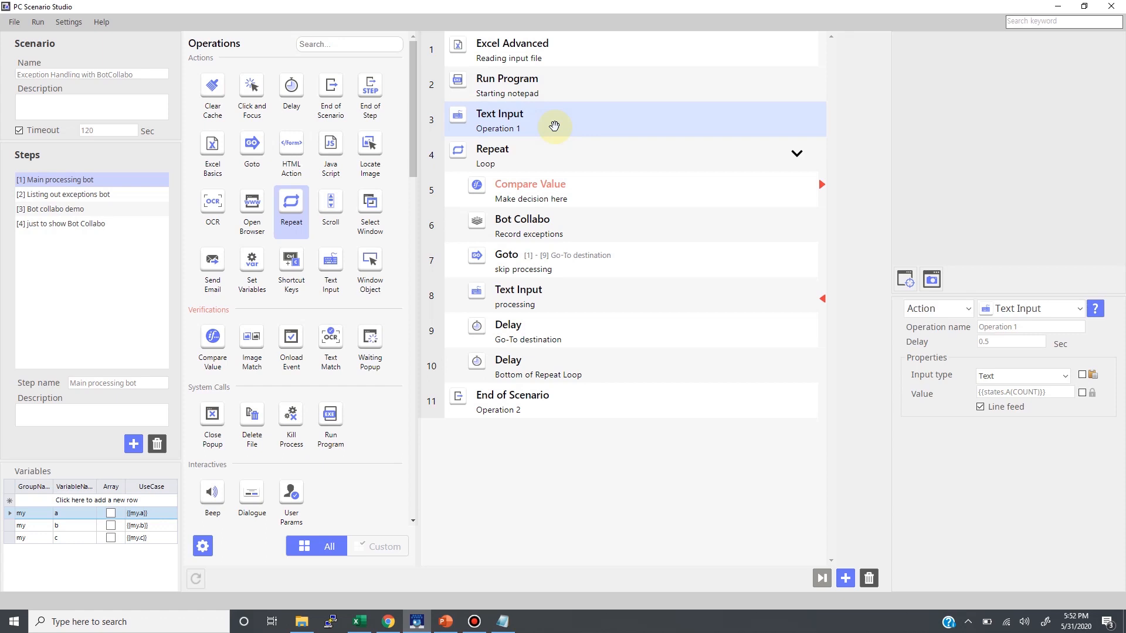
Review the Main processing bot's Repeat loop, including its Compare Value, Bot Collabo, Text Input and Delay operations
{"action": "left_click", "coordinate": [581, 157]}
{"action": "left_click", "coordinate": [608, 194]}
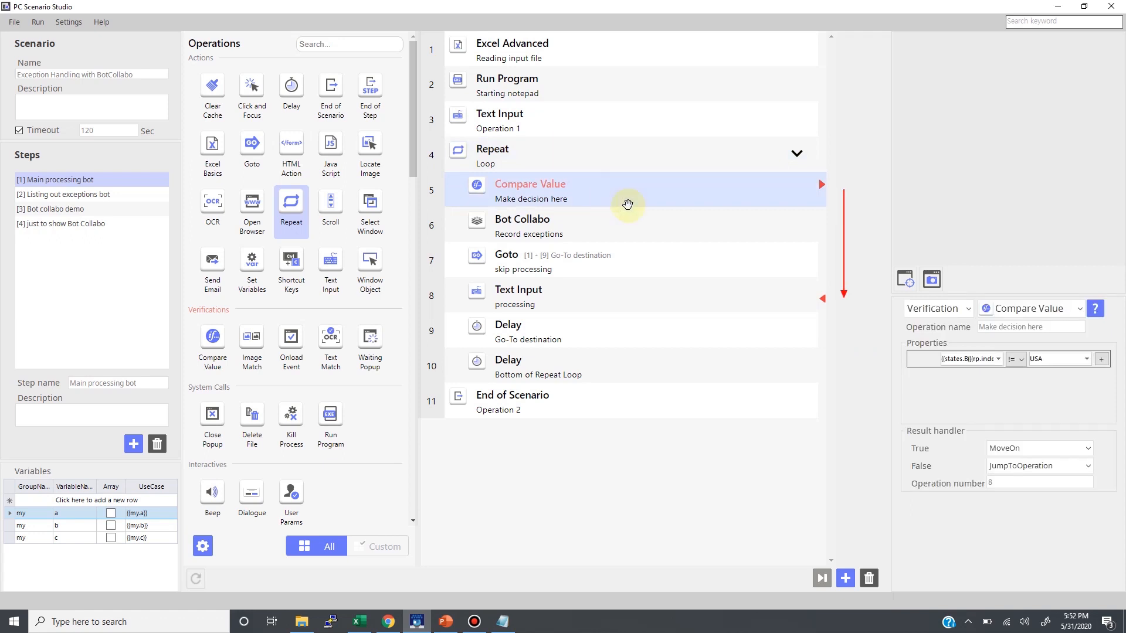
{"action": "left_click", "coordinate": [1053, 359]}
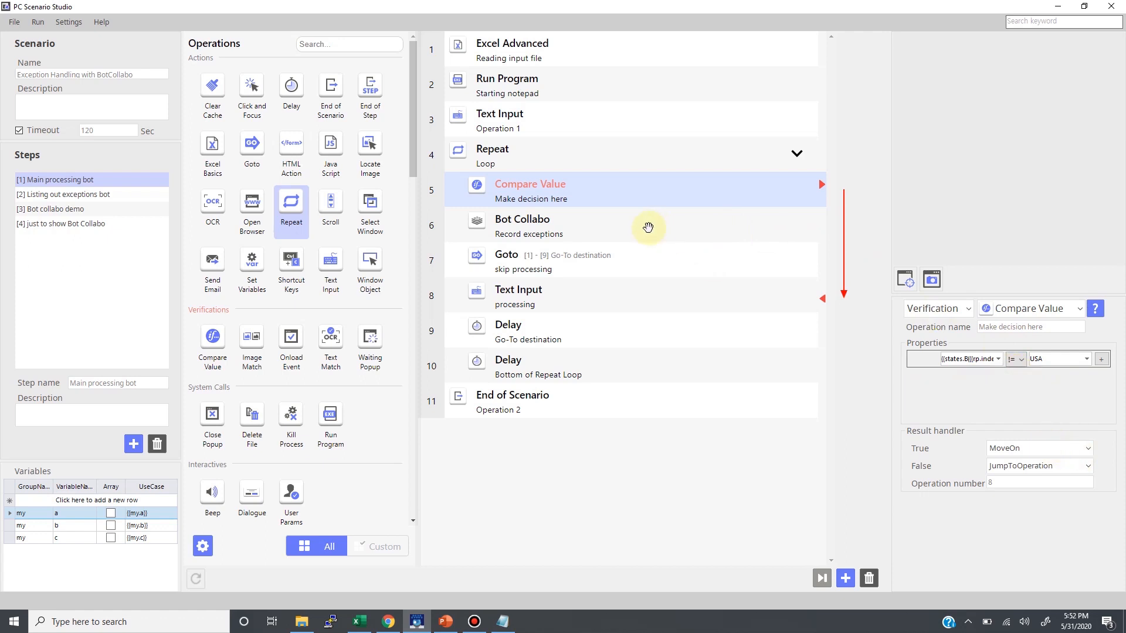
{"action": "left_click", "coordinate": [648, 227]}
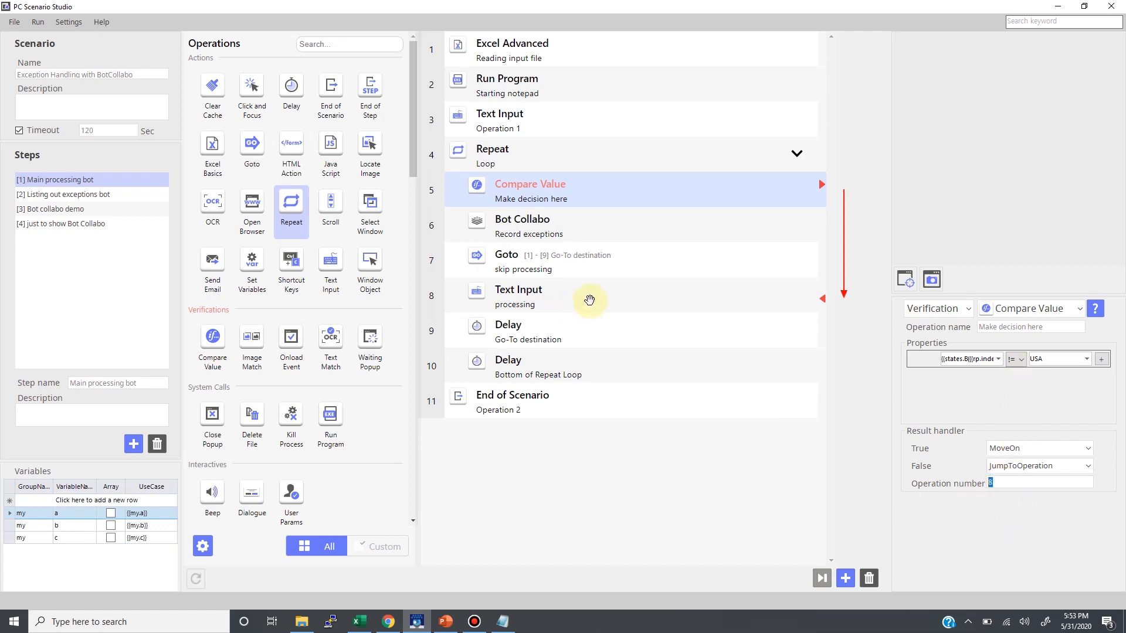
{"action": "left_click", "coordinate": [590, 301]}
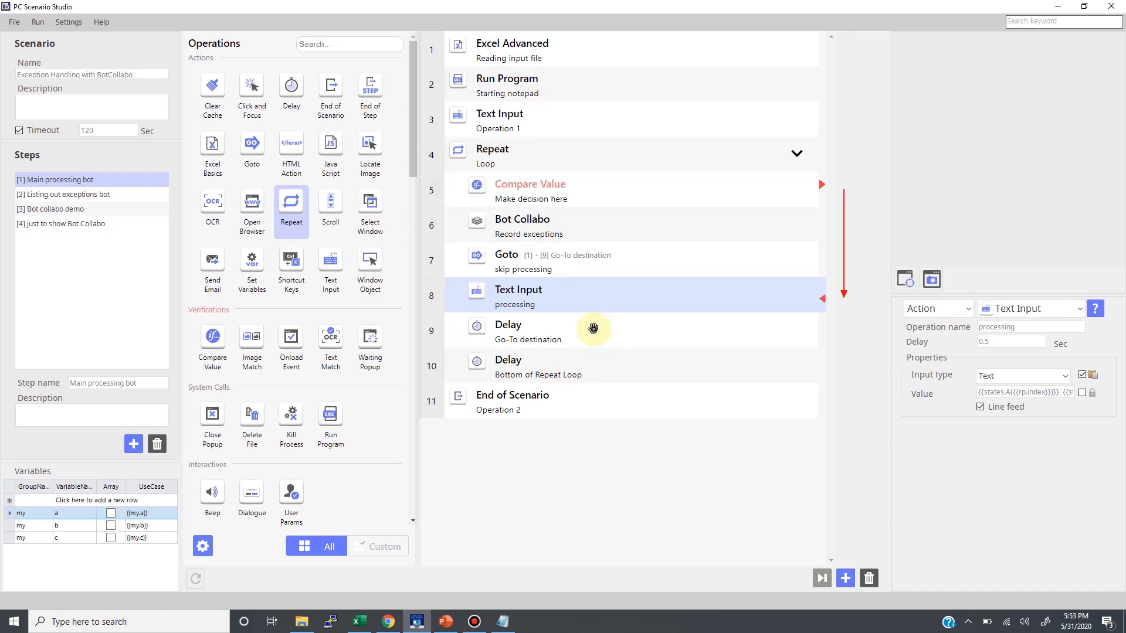
{"action": "left_click", "coordinate": [592, 328]}
{"action": "left_click", "coordinate": [644, 368]}
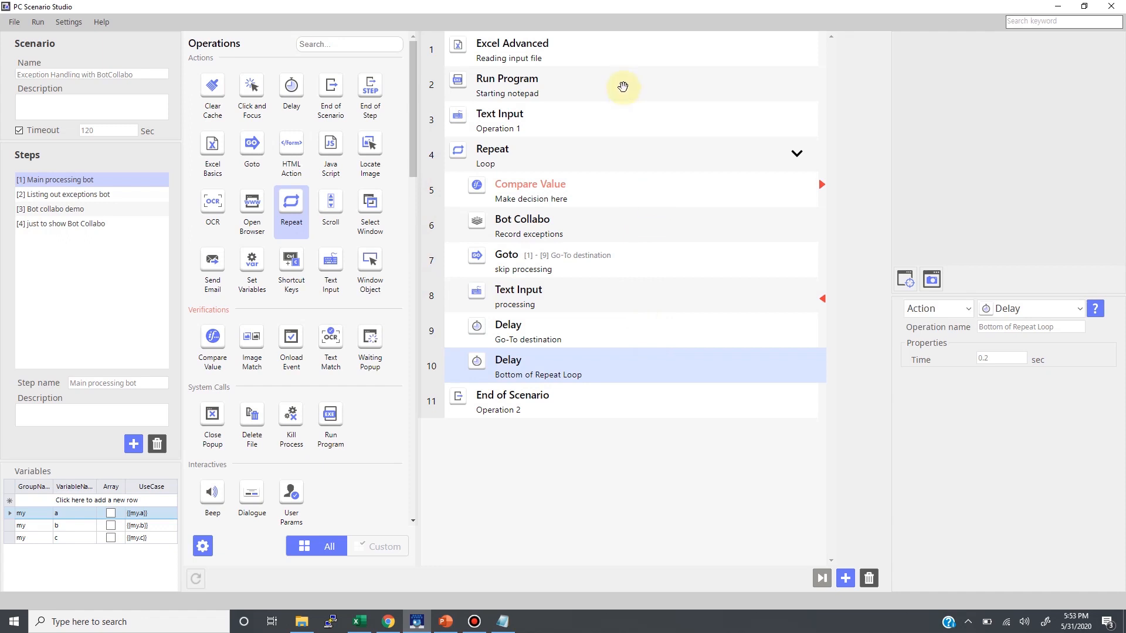
Test-run the Main processing bot from operation 1 to the end of the step
{"action": "right_click", "coordinate": [623, 53]}
{"action": "mouse_move", "coordinate": [647, 86]}
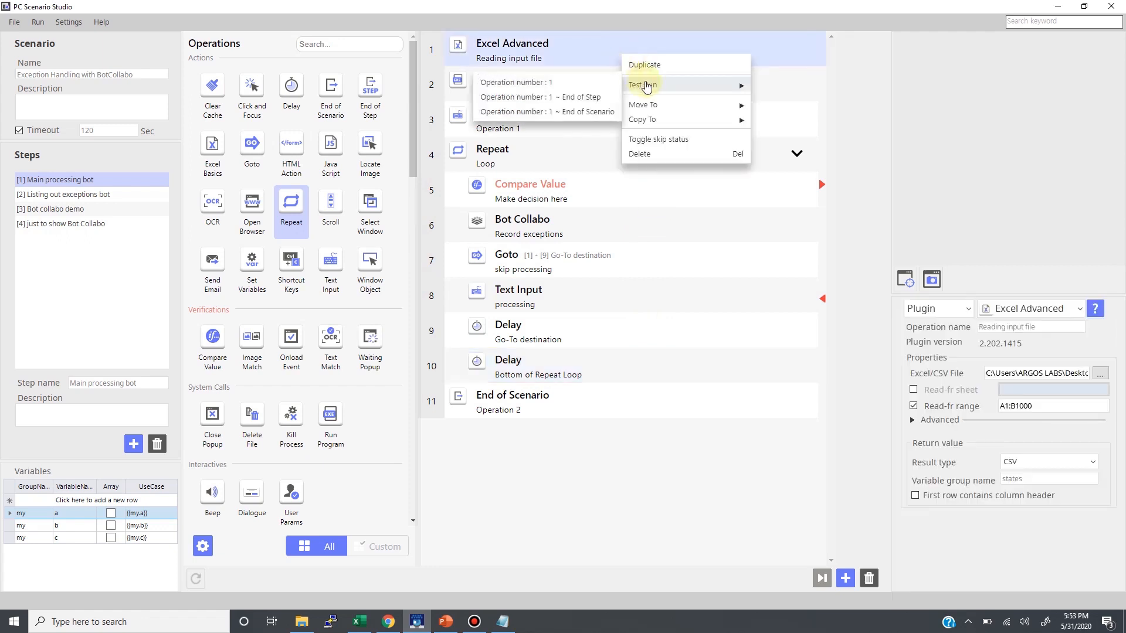
{"action": "left_click", "coordinate": [586, 96]}
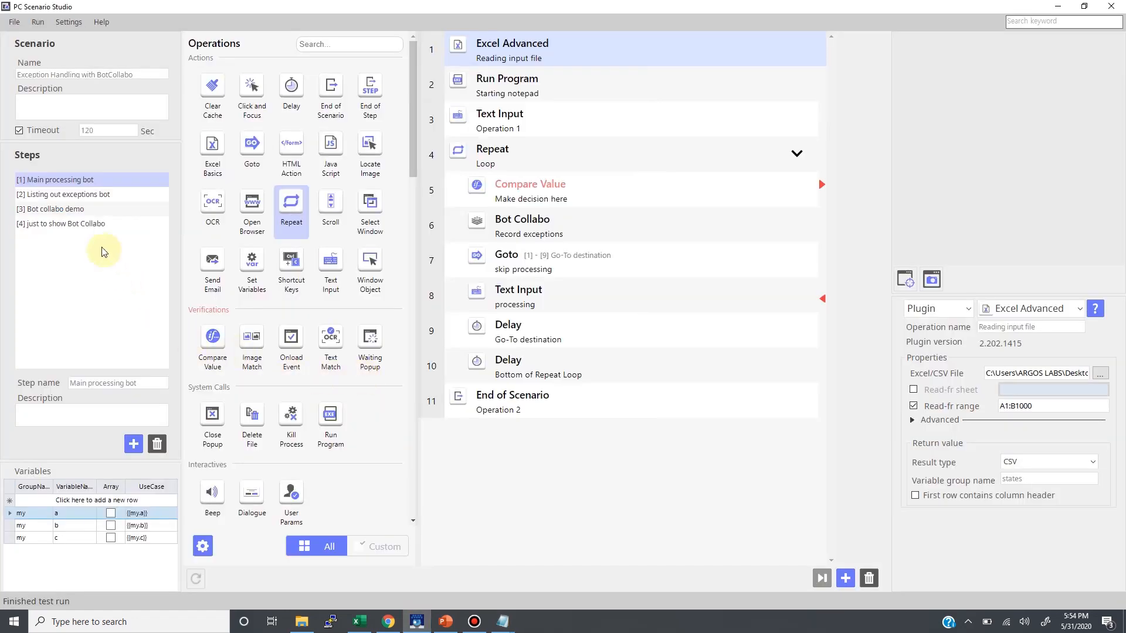
Review the Bot Collabo, Run Program and Repeat settings of the Listing out exceptions bot
{"action": "left_click", "coordinate": [84, 196]}
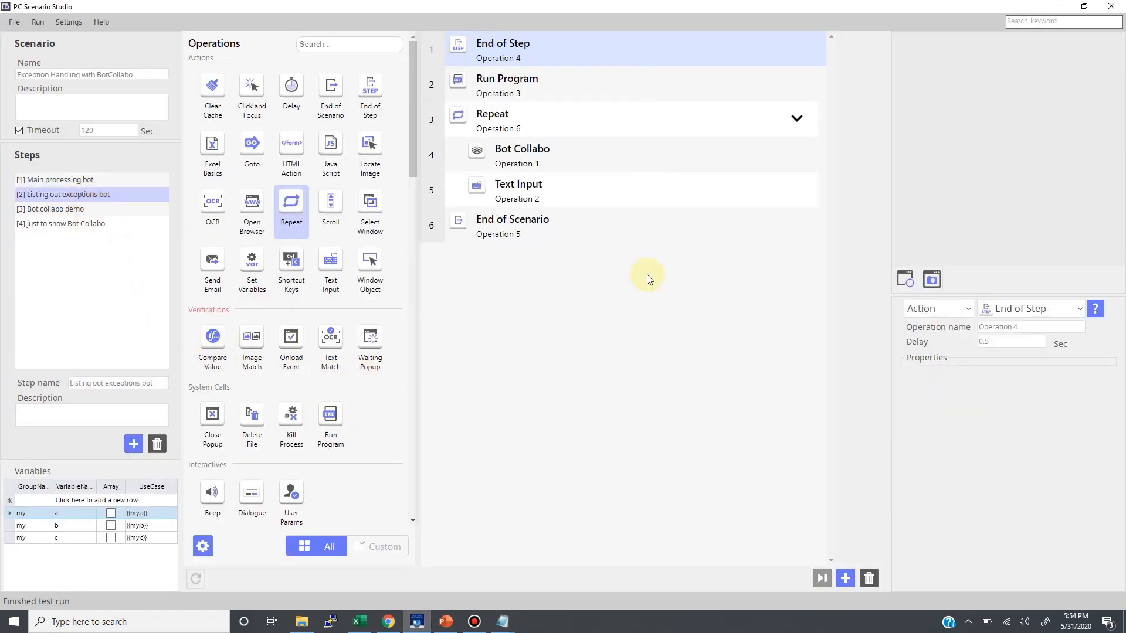
{"action": "left_click", "coordinate": [579, 160]}
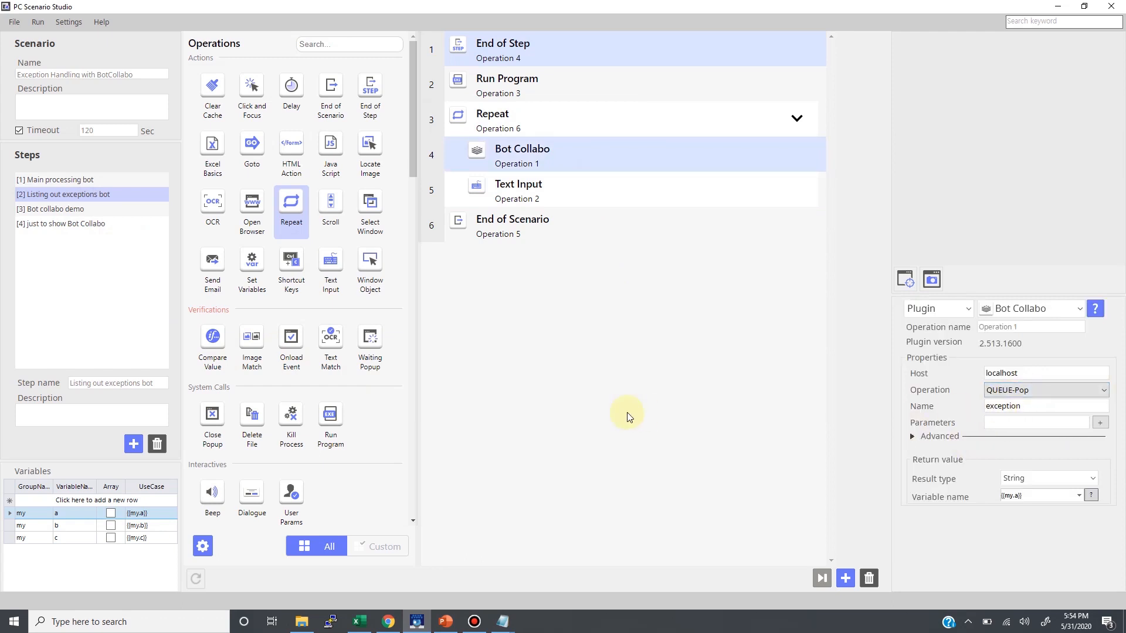
{"action": "left_click", "coordinate": [553, 82]}
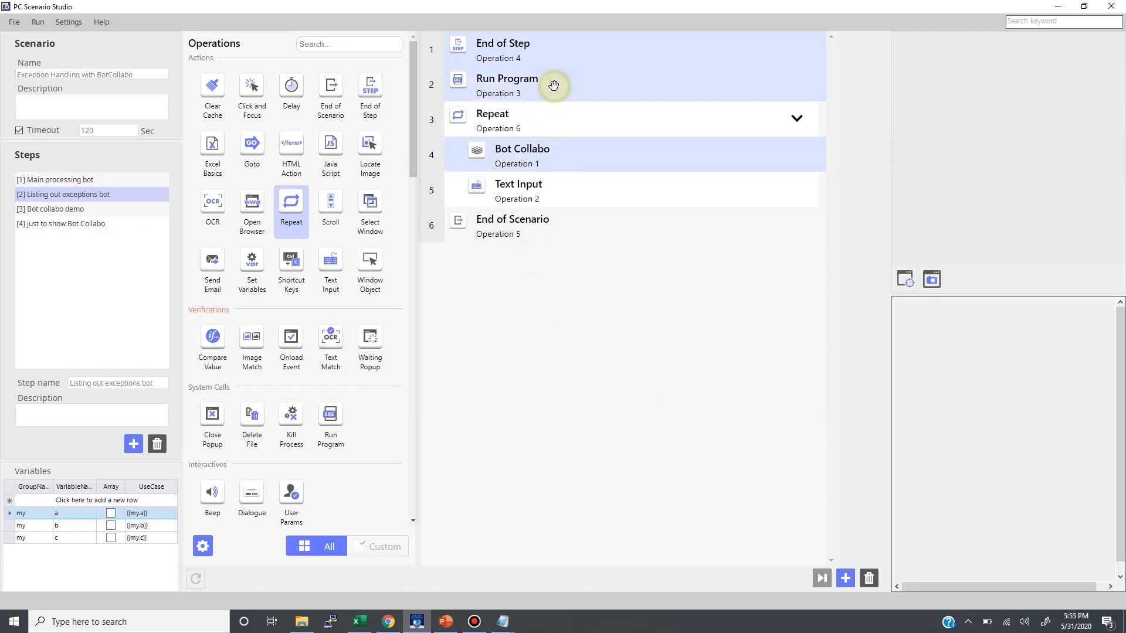
{"action": "left_click", "coordinate": [553, 126]}
{"action": "left_click", "coordinate": [616, 126]}
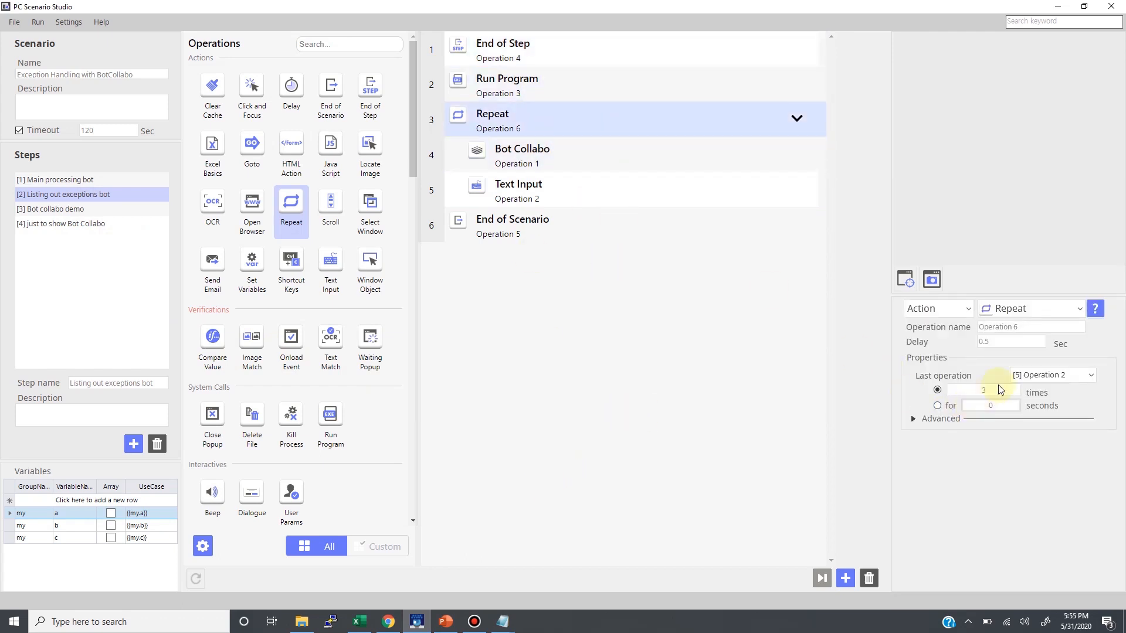
Test-run the Listing out exceptions bot from its Run Program operation to the end of the step
{"action": "right_click", "coordinate": [538, 82]}
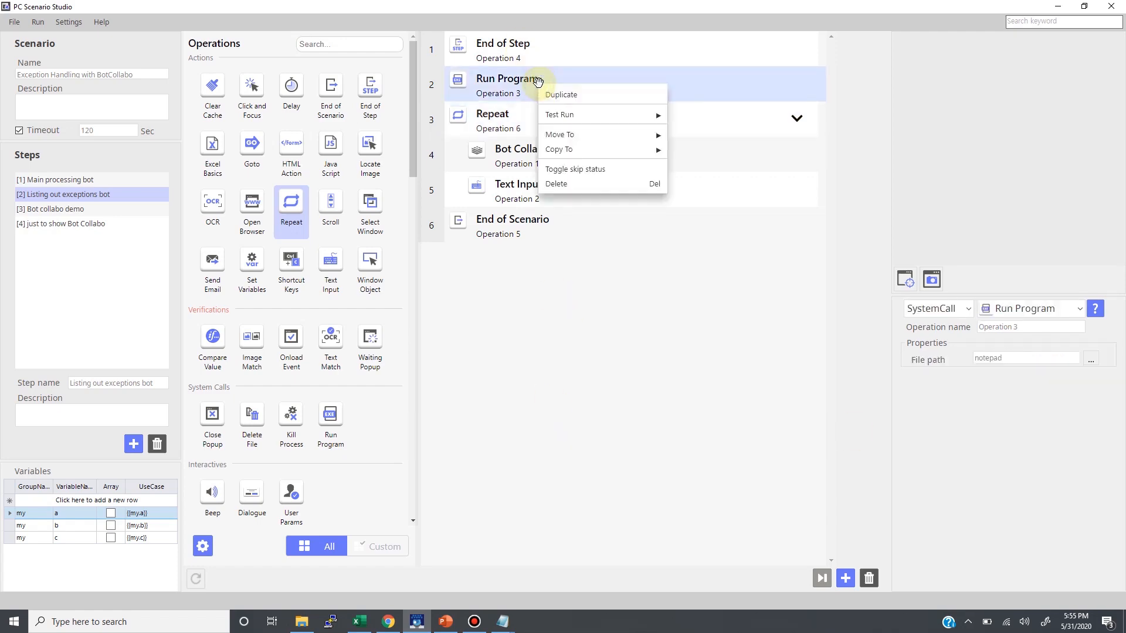
{"action": "left_click", "coordinate": [702, 122]}
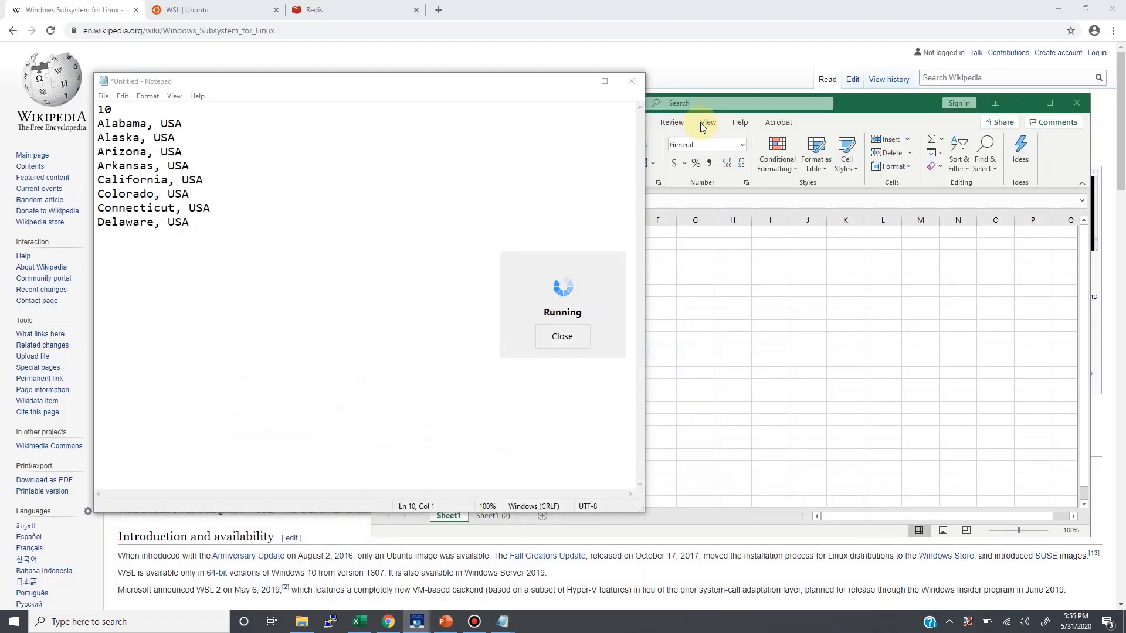